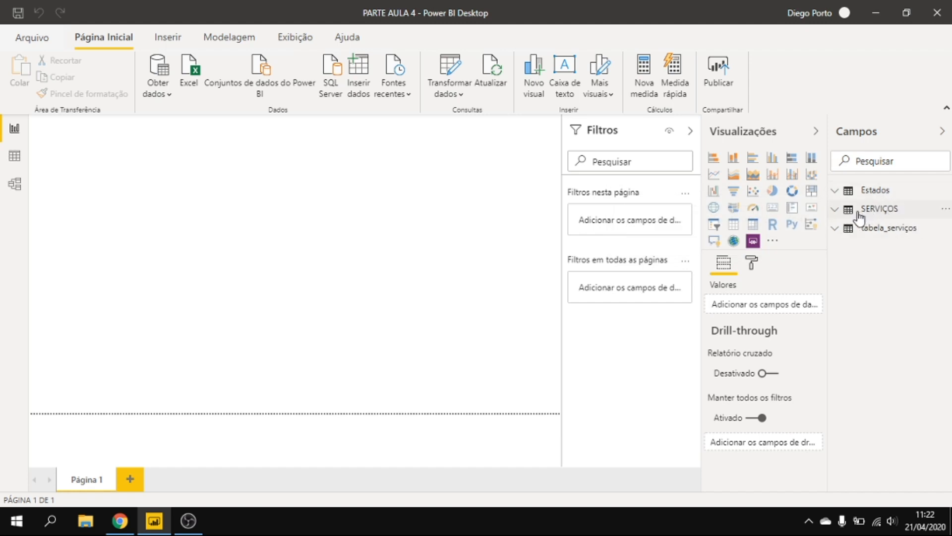
Create a new calculated table and name it DCalendario at the start of its formula.
mouse_move(904, 217)
click(234, 44)
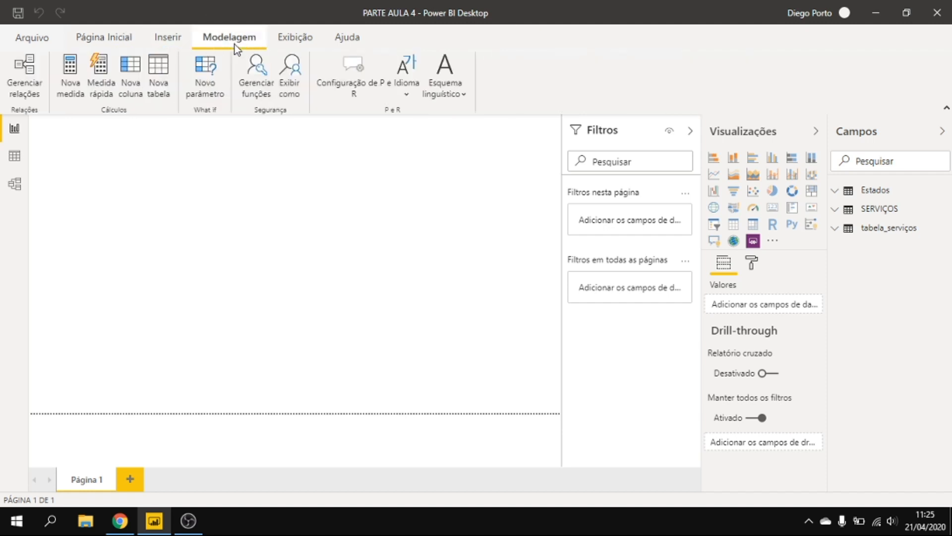
click(158, 69)
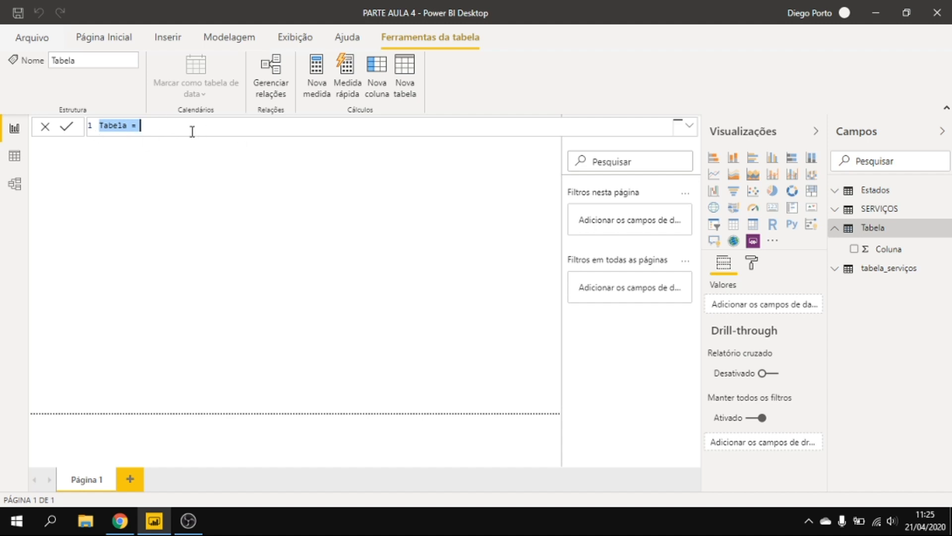
text(Dca)
key(BackSpace)
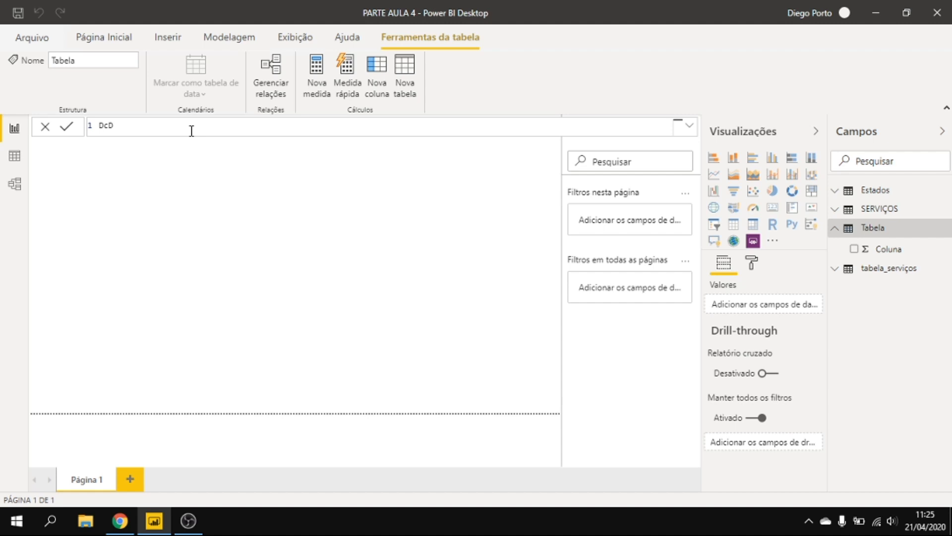
key(BackSpace)
text(Calendario =)
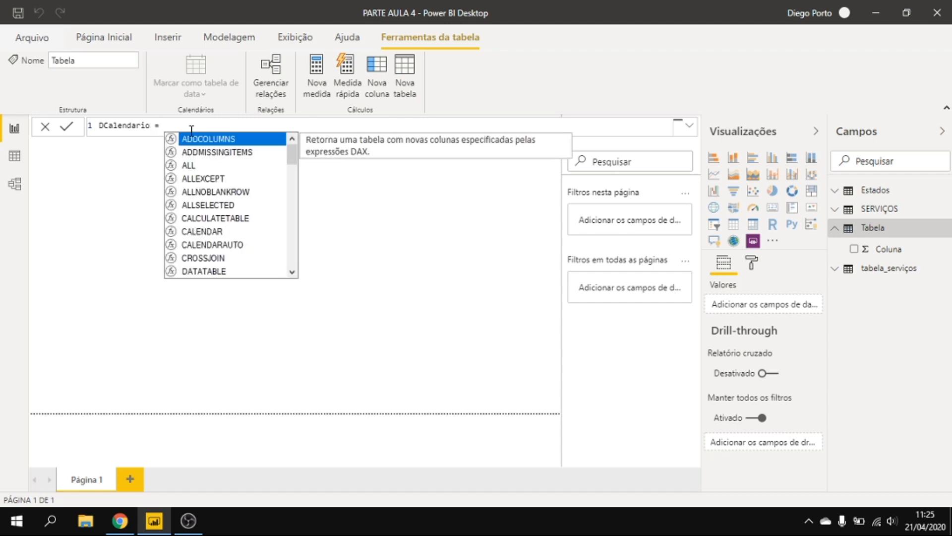
Insert the CALENDAR function as the expression of the DCalendario table.
key(Down)
key(Down)
key(Down)
key(Down)
key(Down)
key(Down)
key(Down)
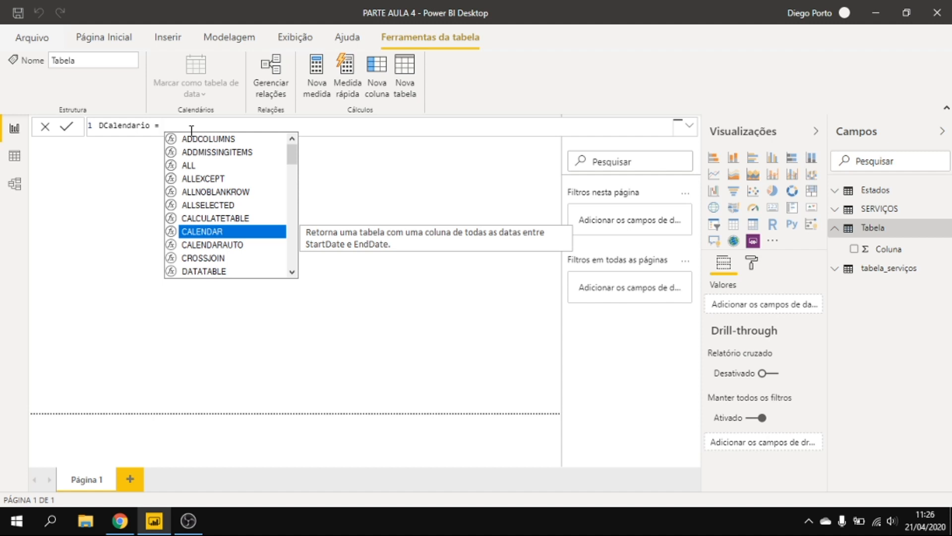
key(Tab)
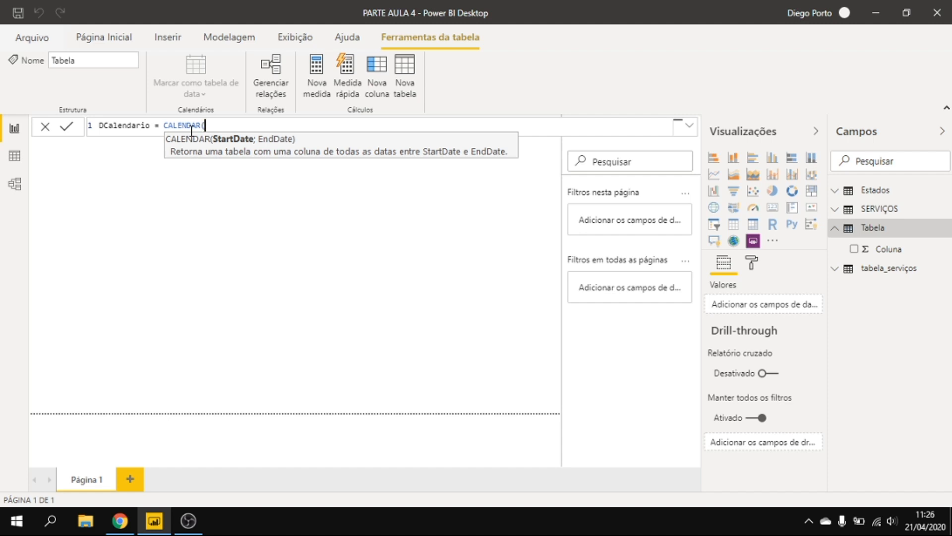
Enter DATE(2017;01;01) as the start date of the CALENDAR function.
text(da)
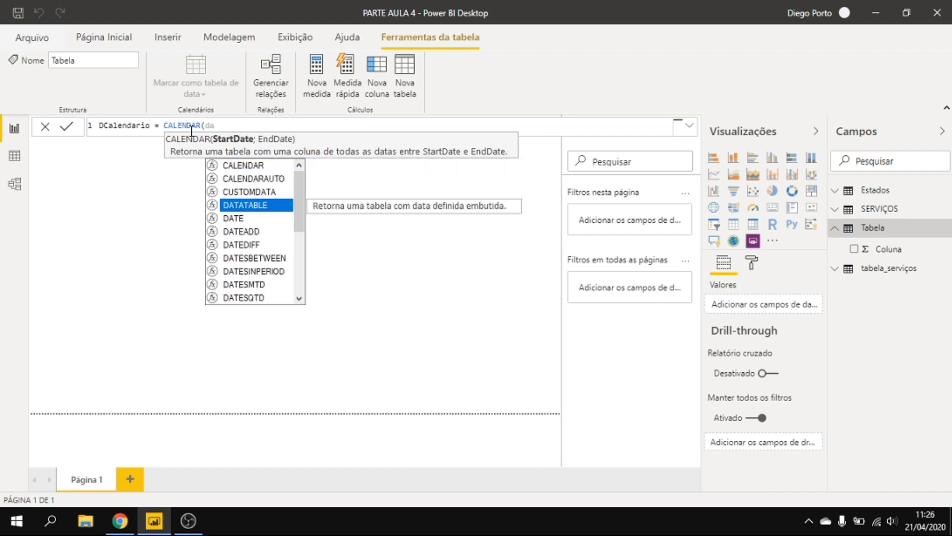
key(Down)
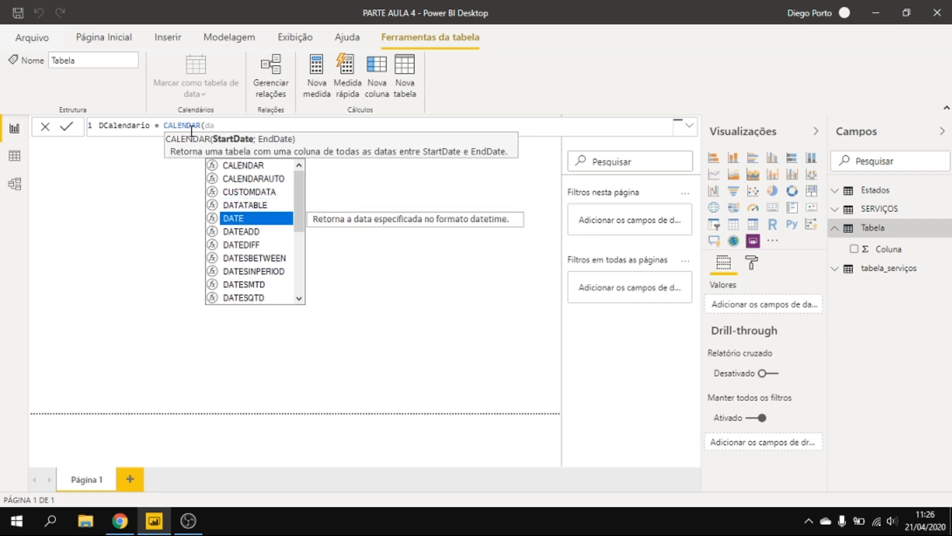
key(Tab)
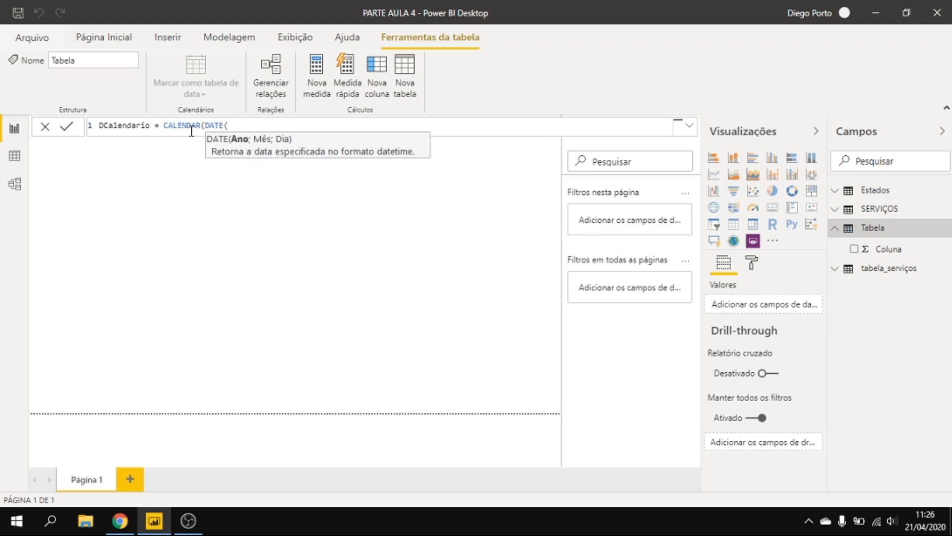
text(2017;)
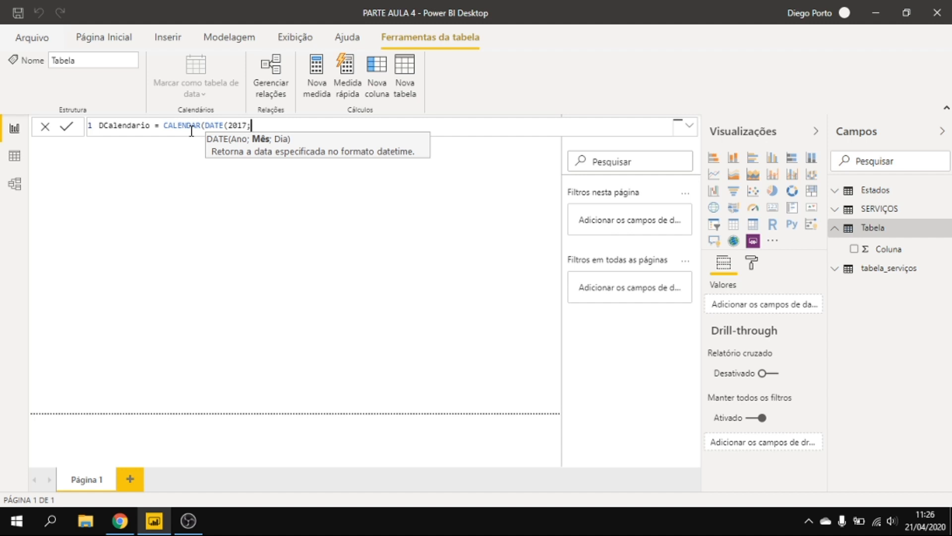
text(01;01))
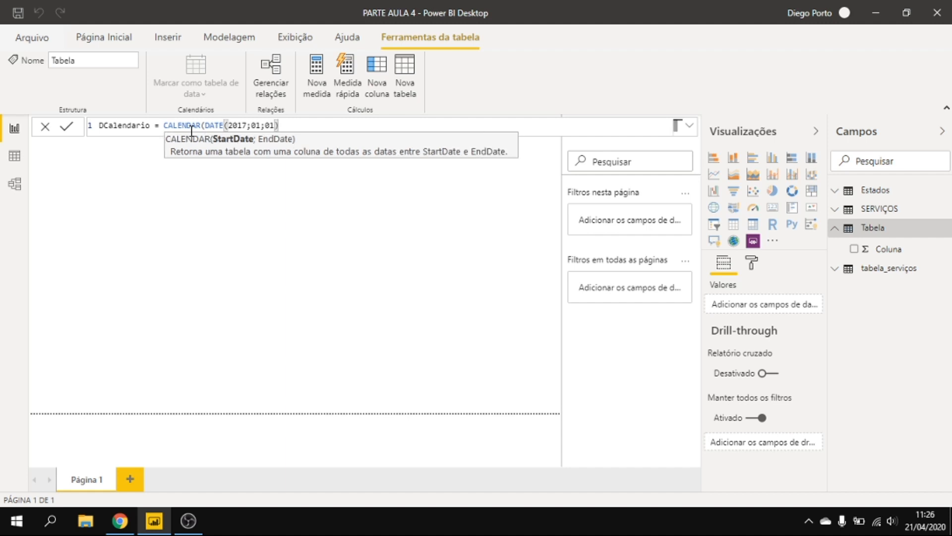
Enter DATE(2019;12;31) as the end date of the CALENDAR function.
text(;)
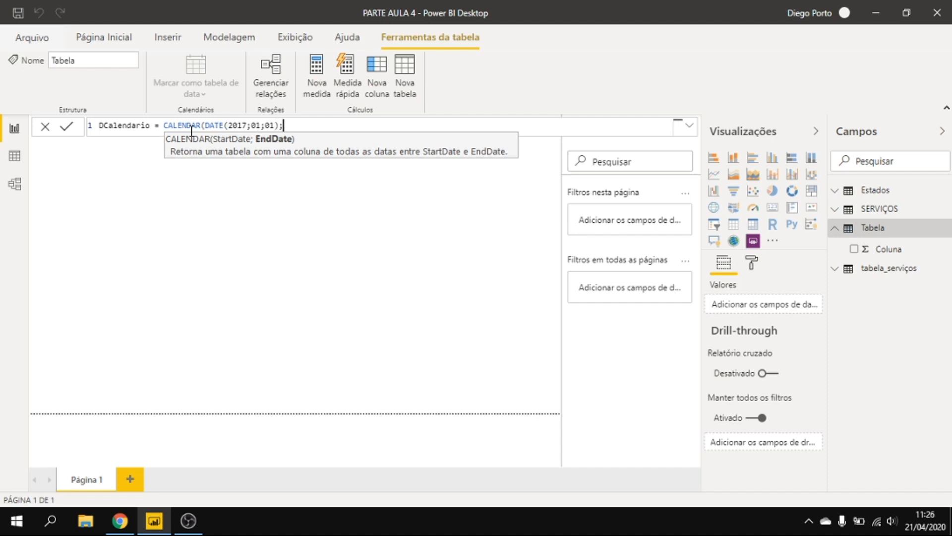
text(date)
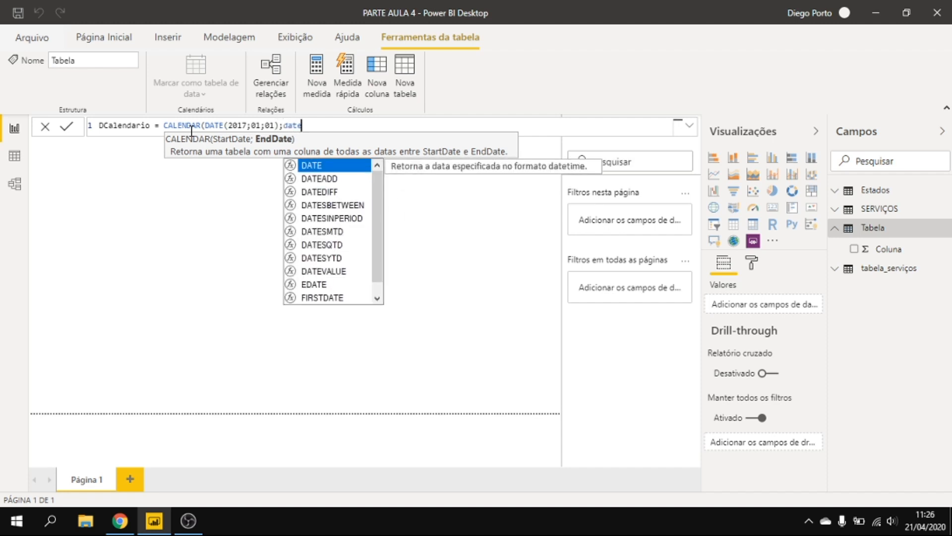
key(Tab)
text(2019;)
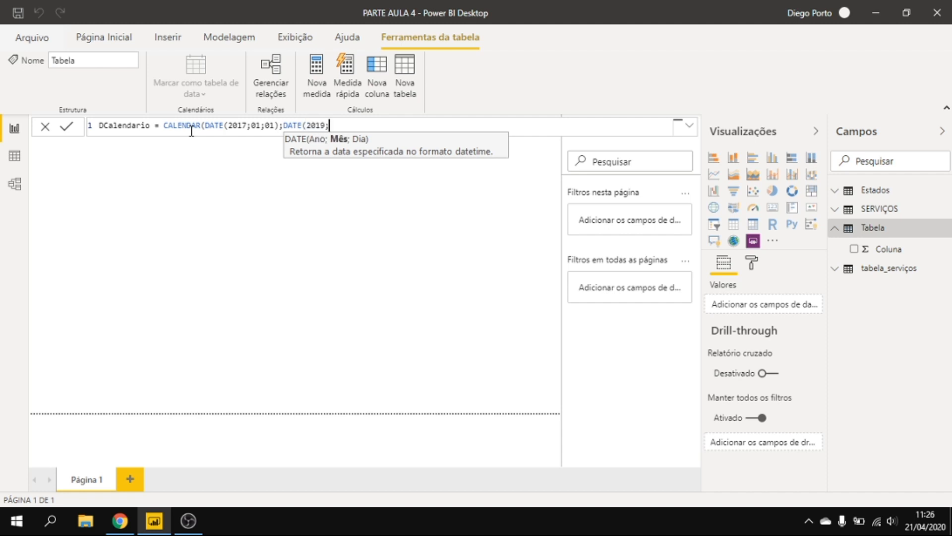
text(12;31))
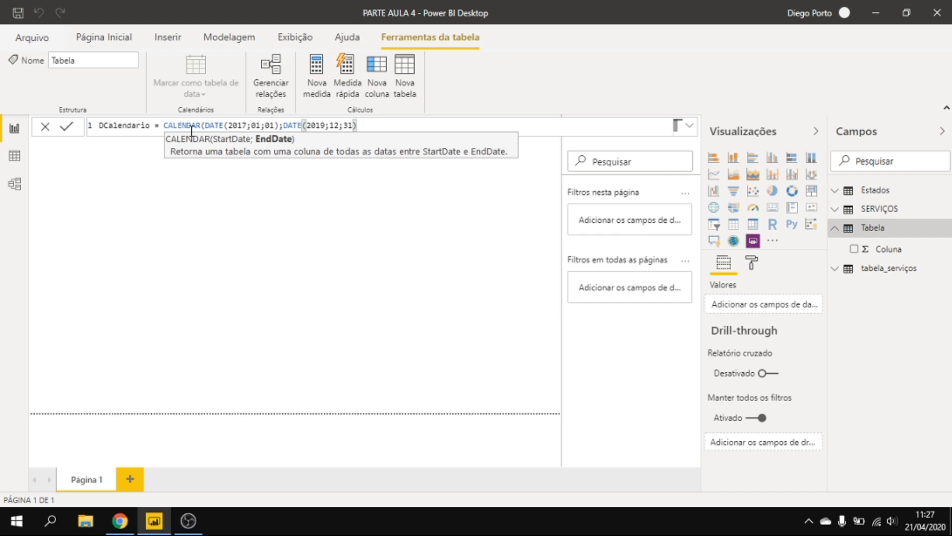
Delete both fixed DATE arguments from the formula, keeping only the opened CALENDAR function.
key(BackSpace)
key(BackSpace)
key(BackSpace)
key(BackSpace)
key(BackSpace)
key(BackSpace)
key(BackSpace)
key(BackSpace)
key(BackSpace)
key(BackSpace)
key(BackSpace)
key(BackSpace)
key(BackSpace)
key(BackSpace)
key(BackSpace)
key(BackSpace)
key(BackSpace)
key(BackSpace)
key(BackSpace)
key(BackSpace)
key(BackSpace)
key(BackSpace)
key(BackSpace)
key(BackSpace)
key(BackSpace)
key(BackSpace)
key(BackSpace)
key(BackSpace)
key(BackSpace)
key(BackSpace)
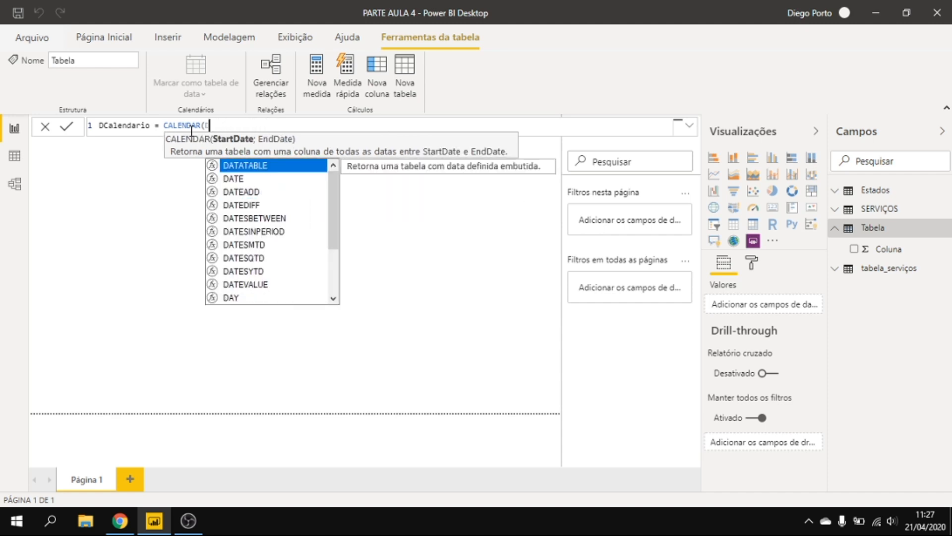
key(BackSpace)
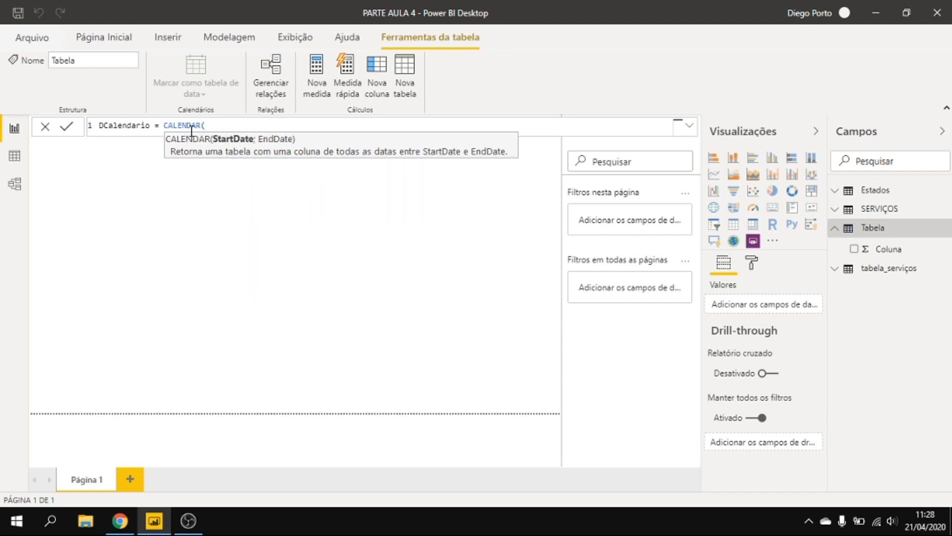
Insert the MIN function as the start date argument of CALENDAR.
text(min)
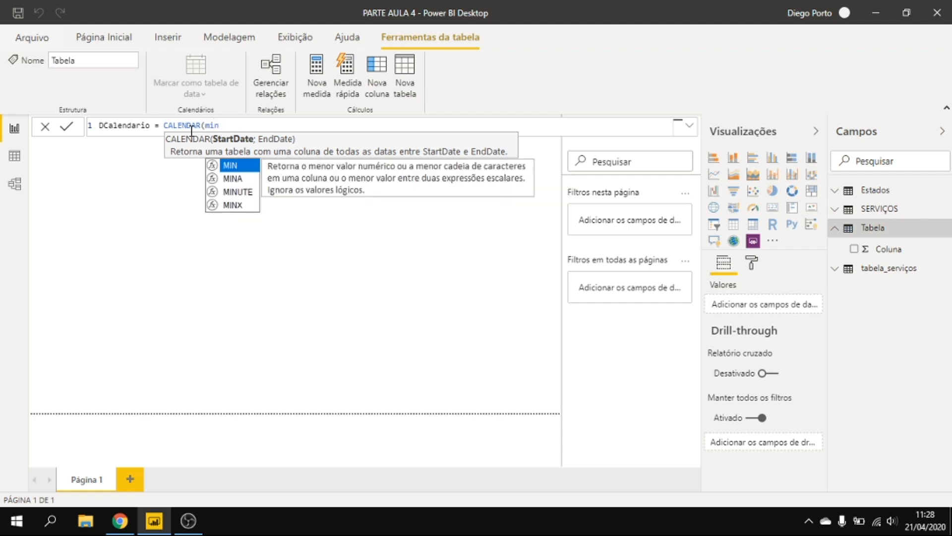
key(Tab)
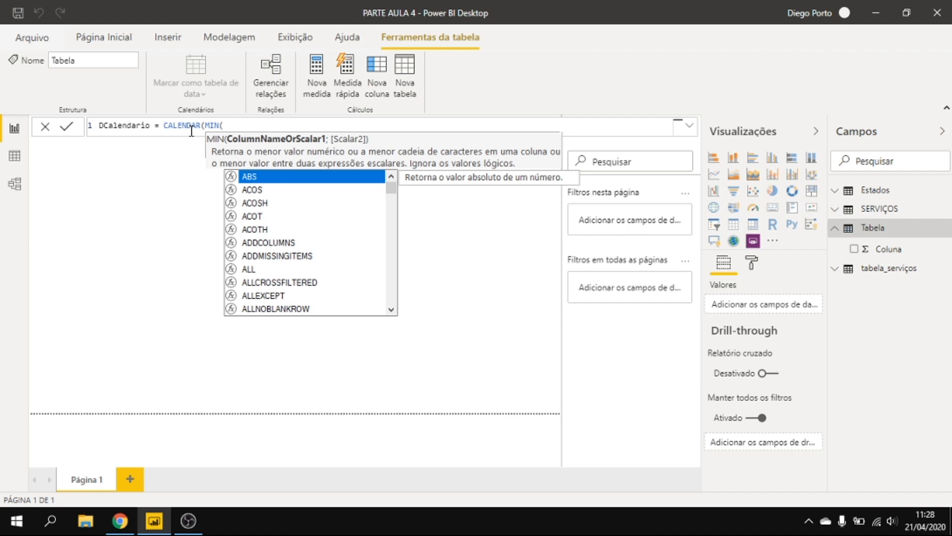
text(d)
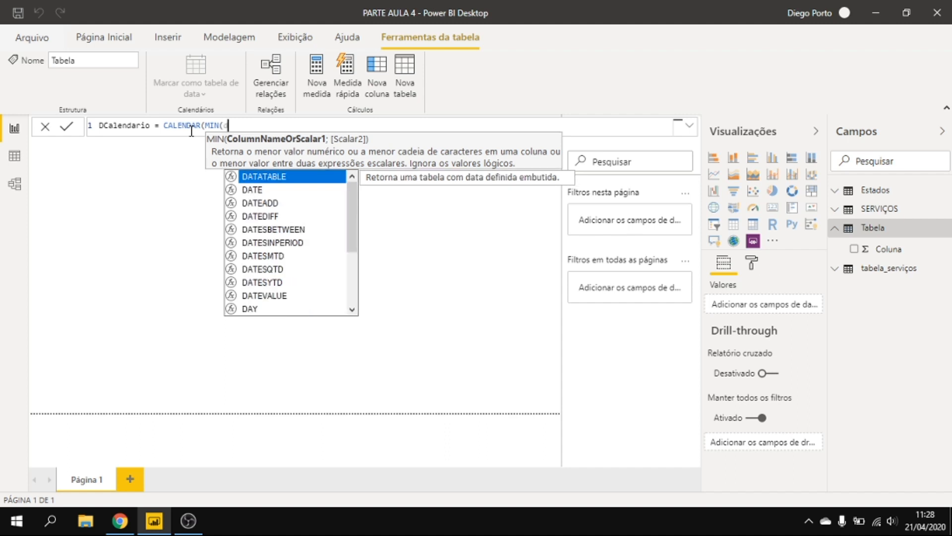
text(ate)
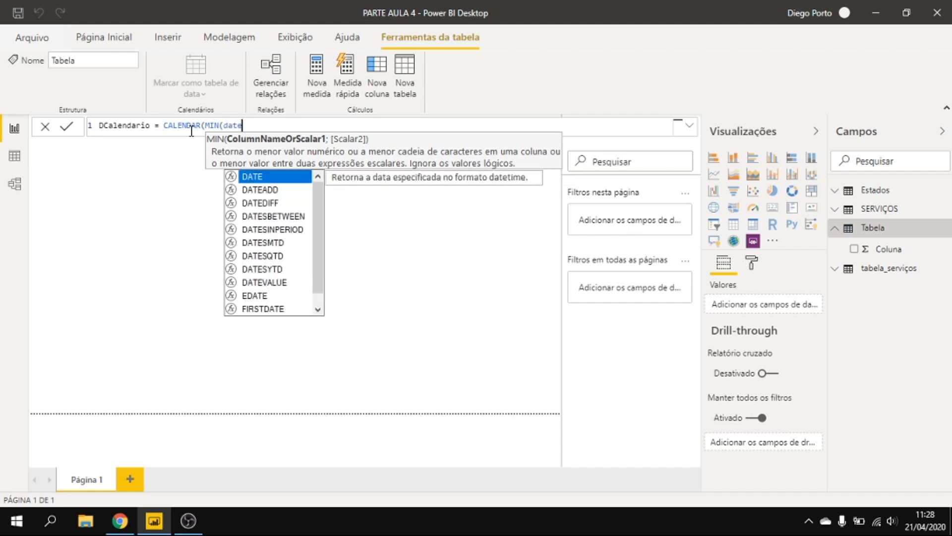
key(BackSpace)
key(BackSpace)
key(BackSpace)
key(BackSpace)
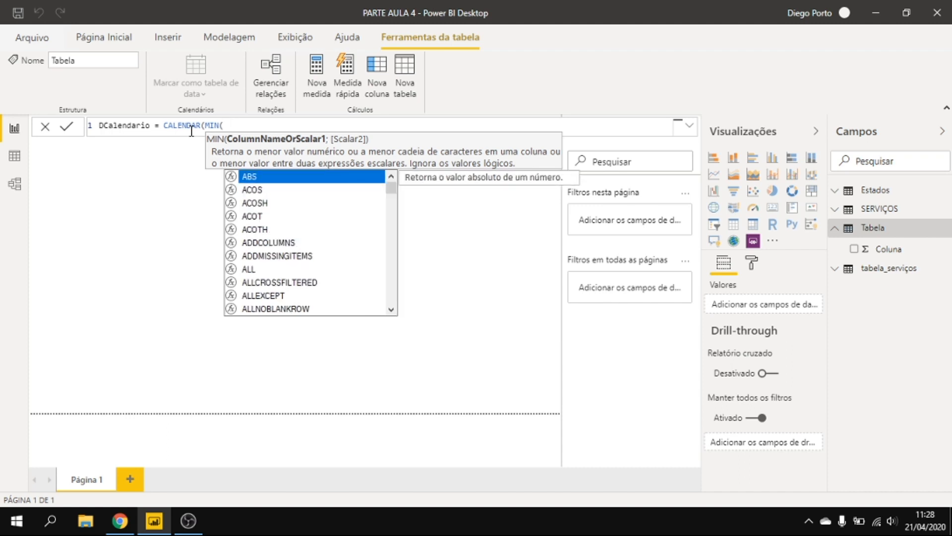
text(d)
text(ata)
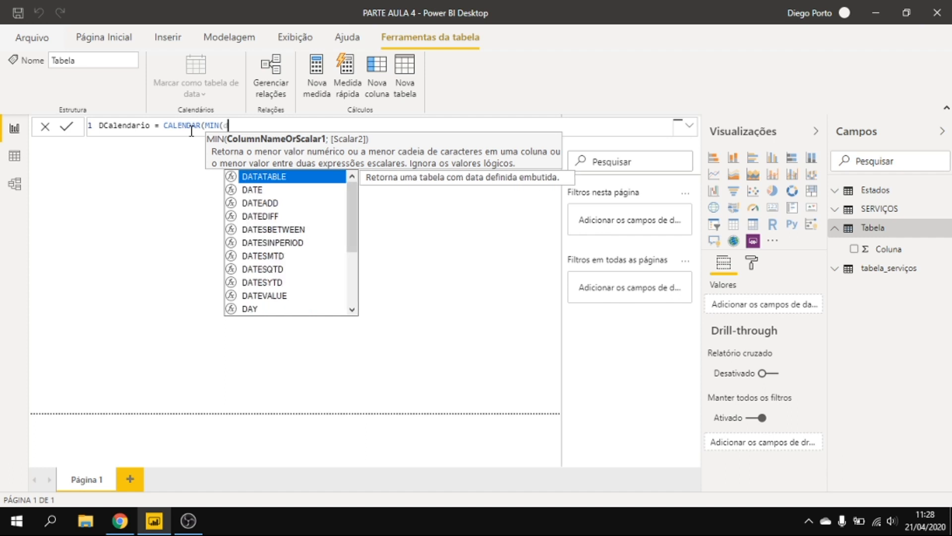
key(BackSpace)
key(BackSpace)
key(BackSpace)
key(BackSpace)
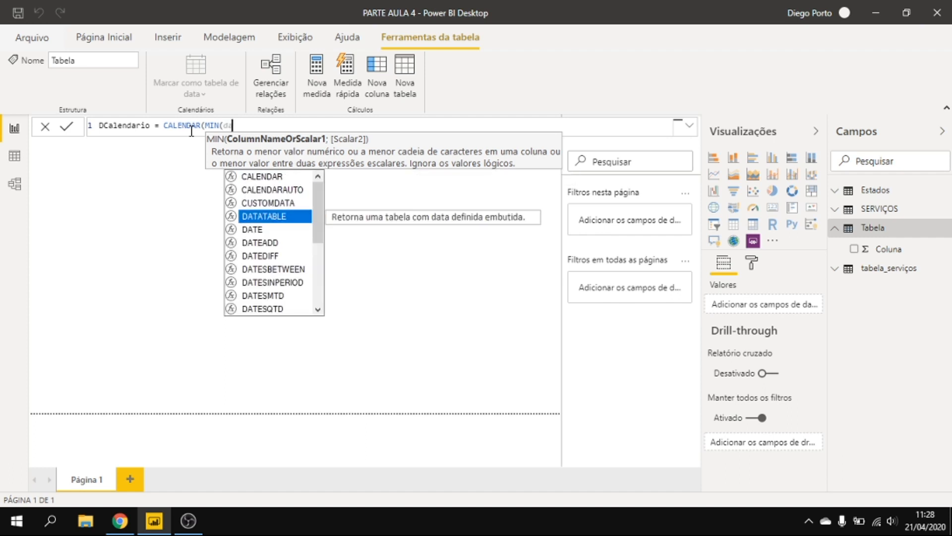
Use the column 'SERVIÇOS'[Dt.Escritur] inside MIN and complete the start date argument of CALENDAR.
text(esc)
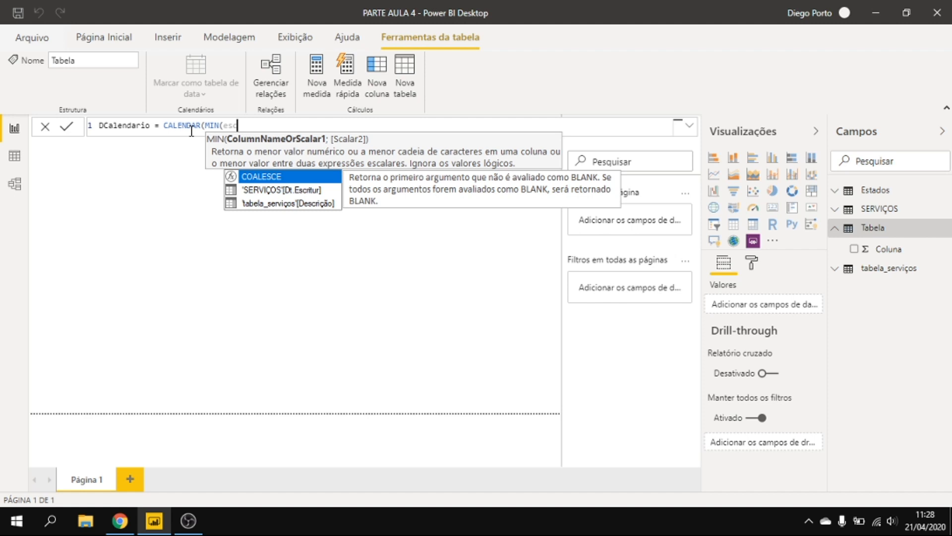
key(Down)
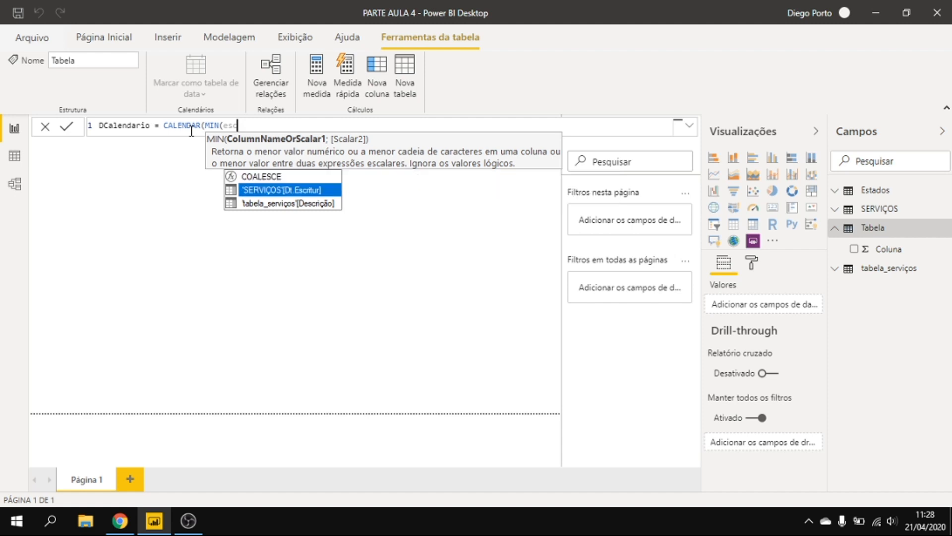
key(Tab)
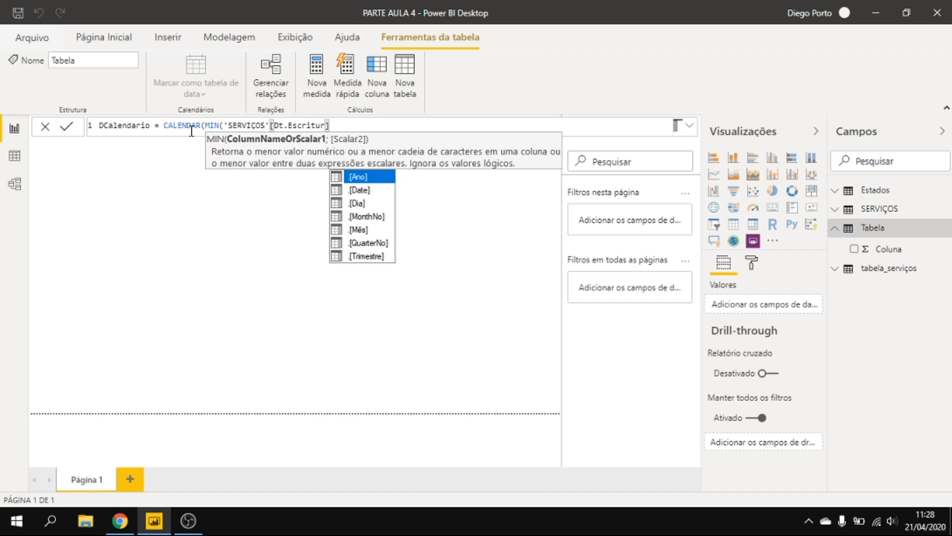
text(];)
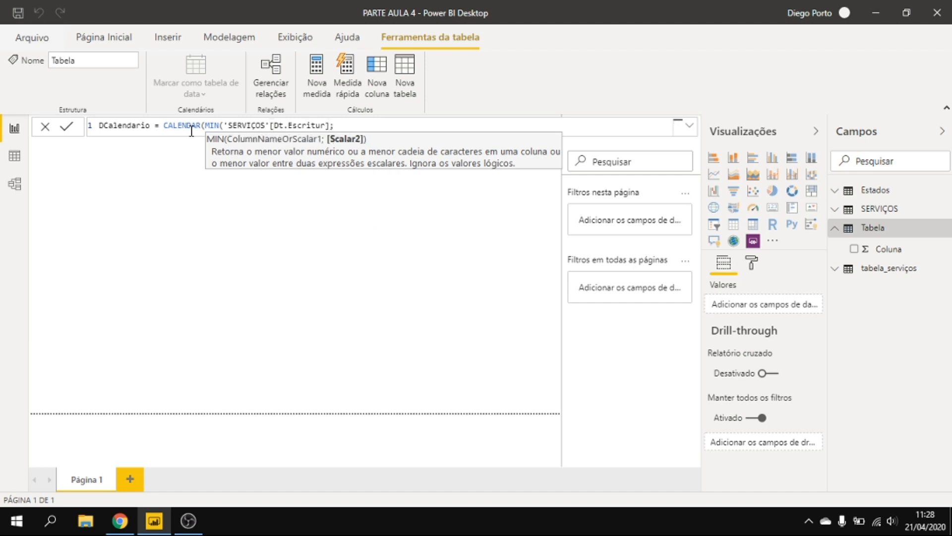
key(BackSpace)
key(Left)
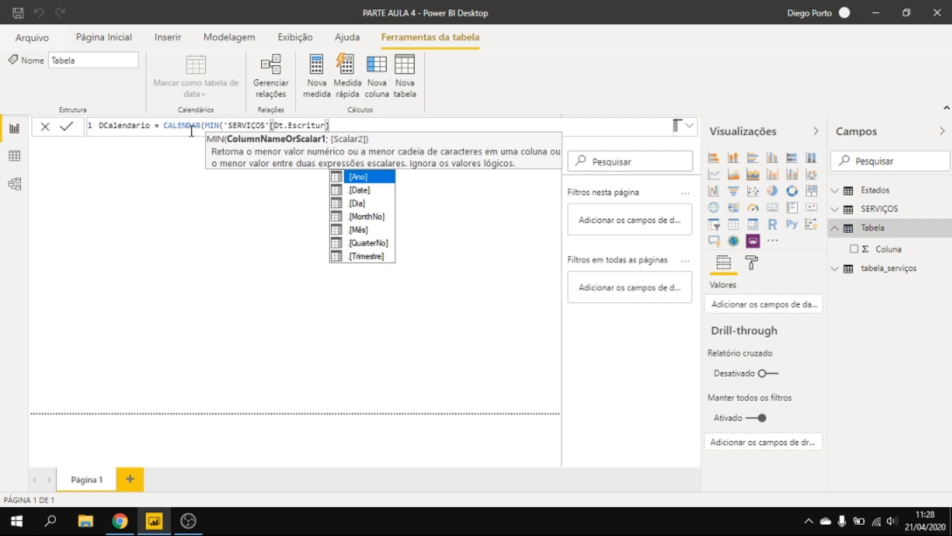
key(Right)
text())
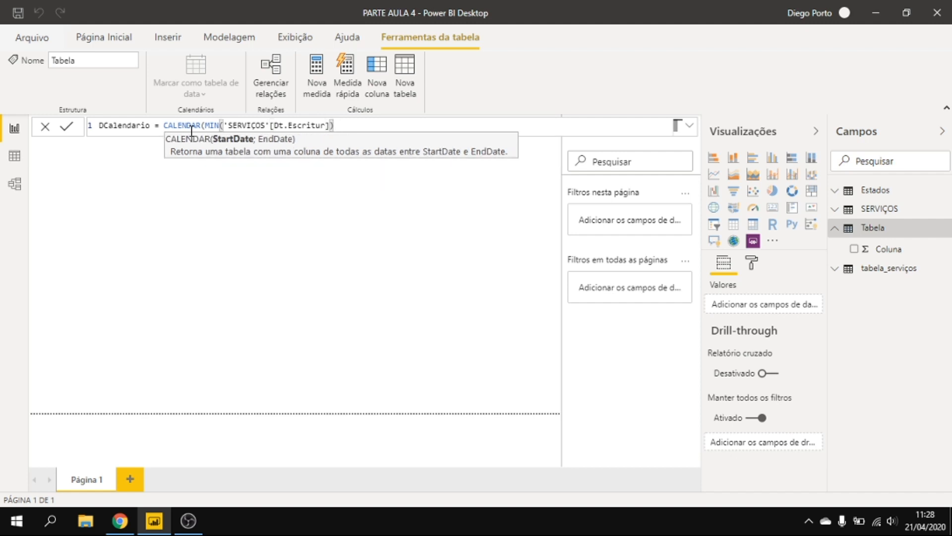
text(;)
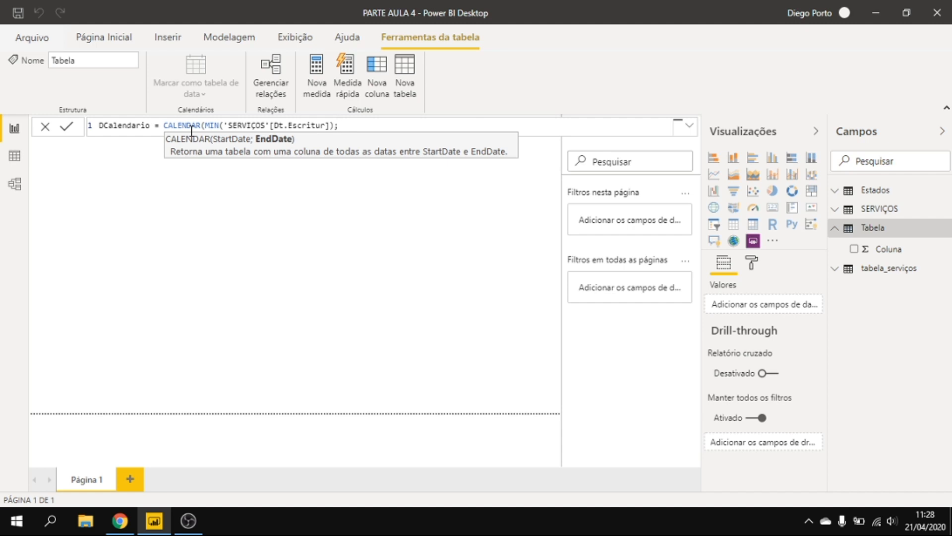
Use MAX of 'SERVIÇOS'[Dt.Escritur] as the end date argument of CALENDAR and commit the DCalendario table formula.
text(max)
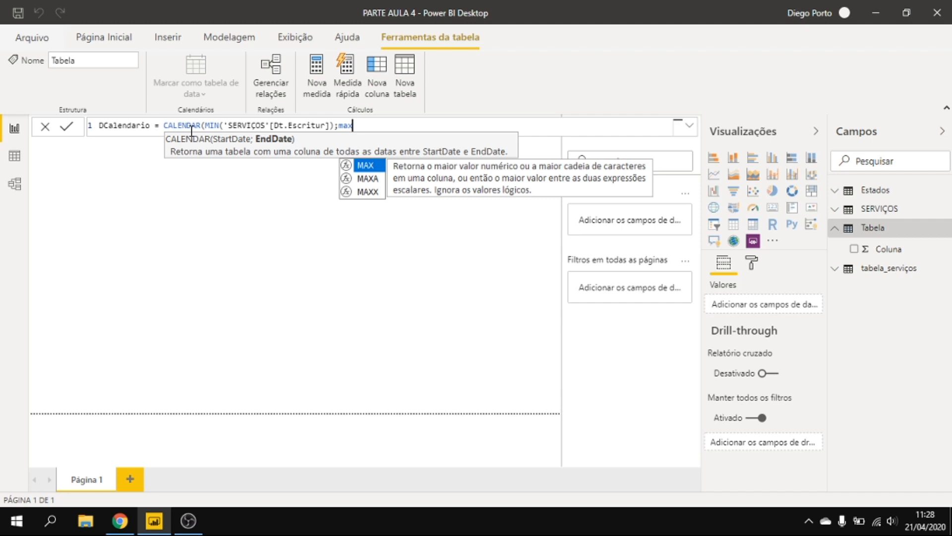
key(Tab)
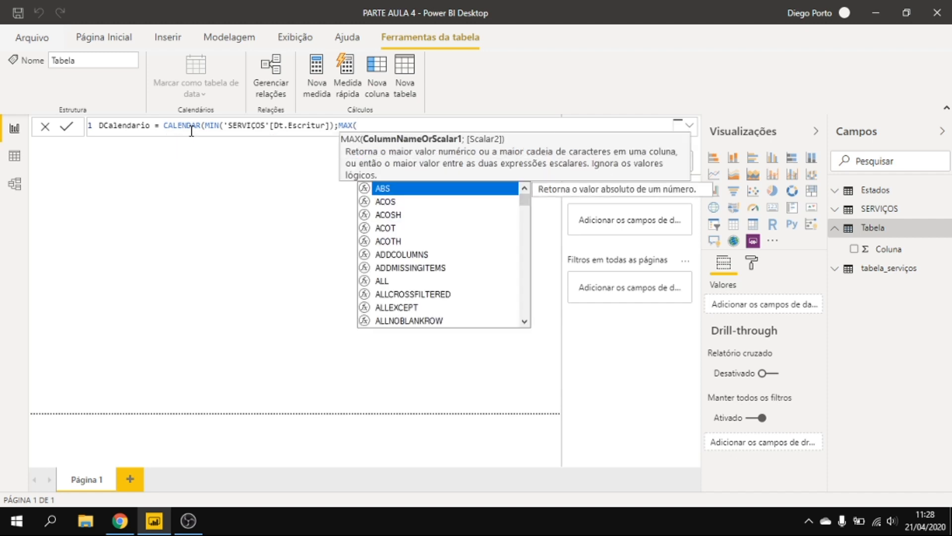
text(ser)
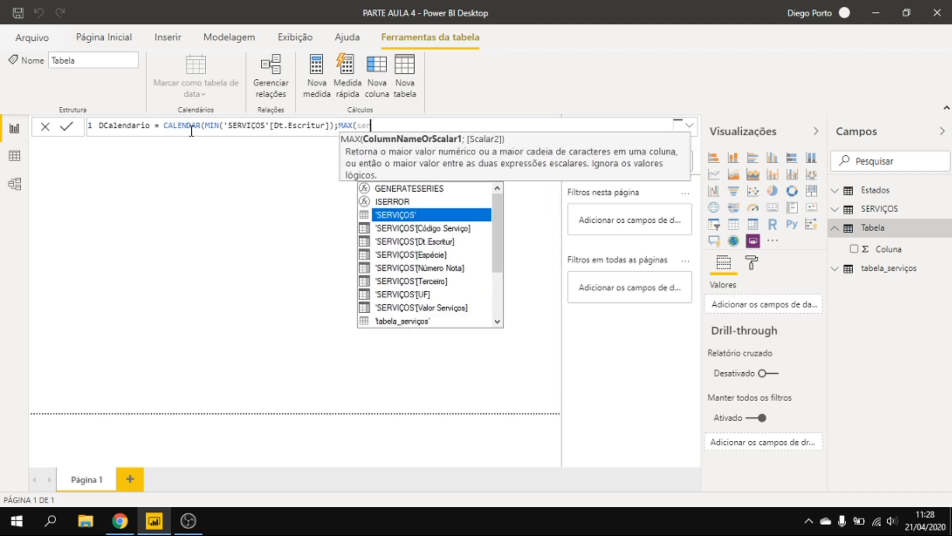
key(Down)
key(Down)
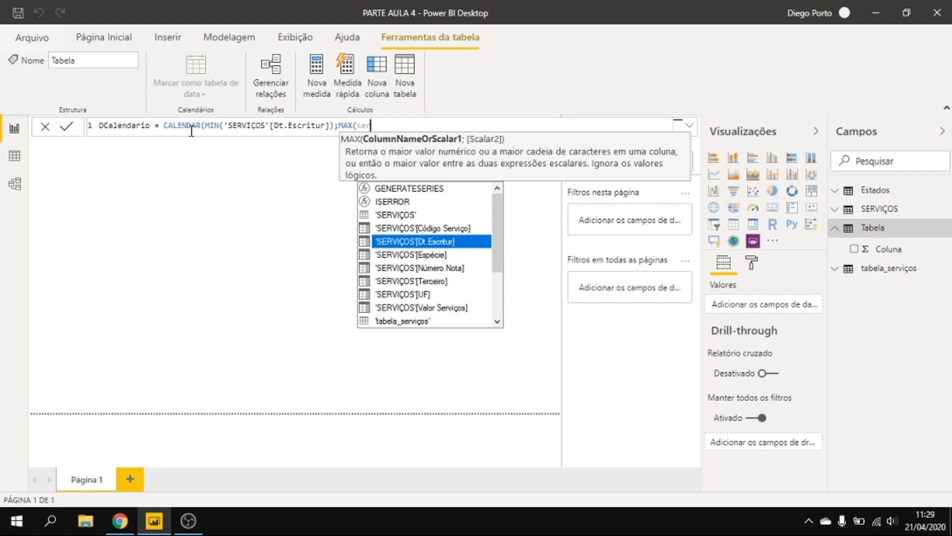
key(Tab)
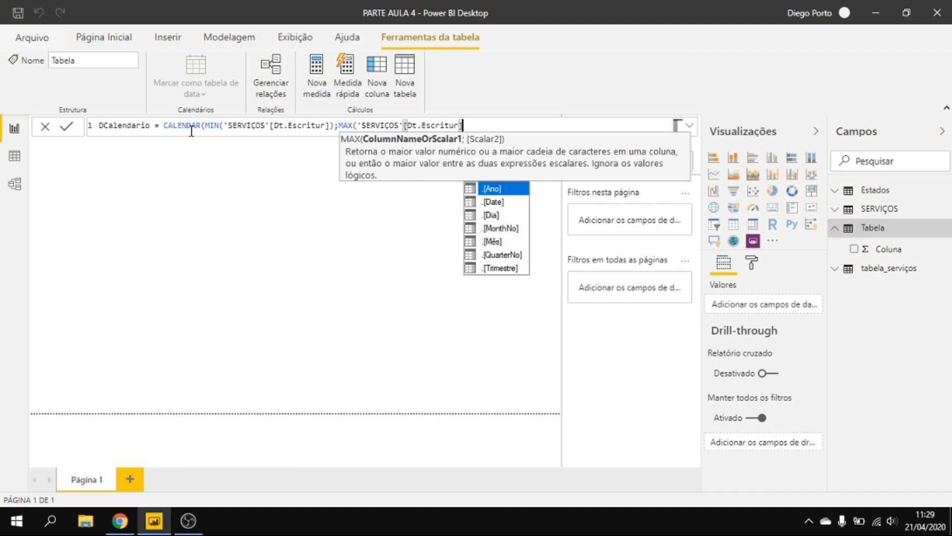
text())
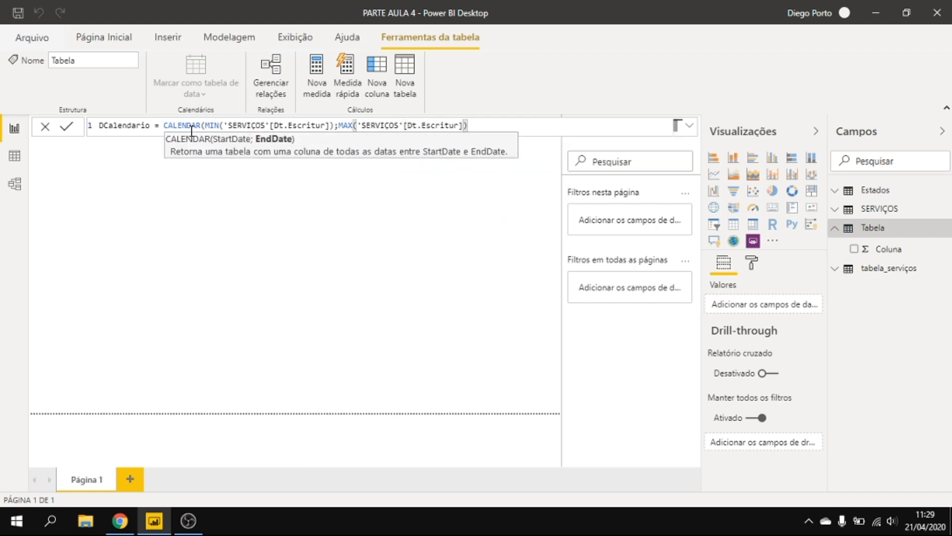
text())
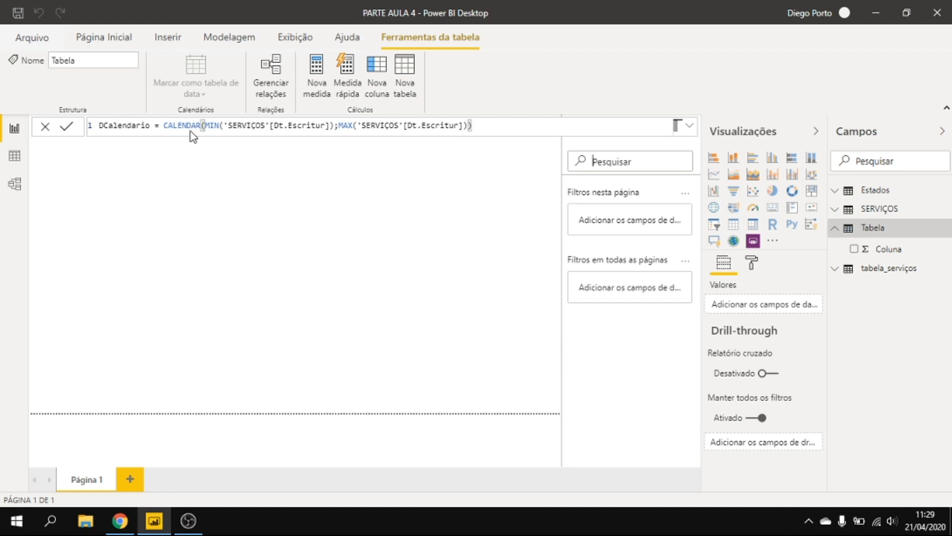
key(Return)
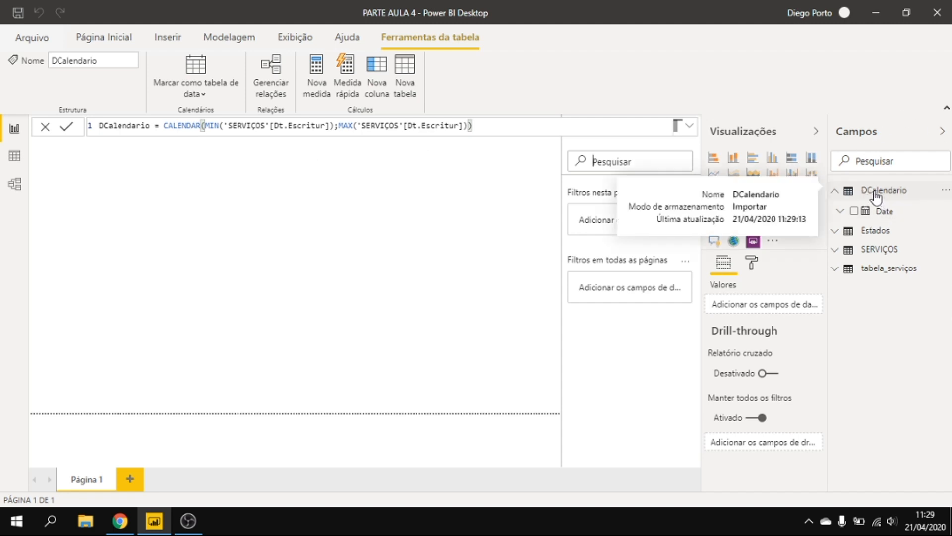
Examine the DCalendario date rows in the data view and expand the Date column's hierarchy down to its levels.
click(16, 159)
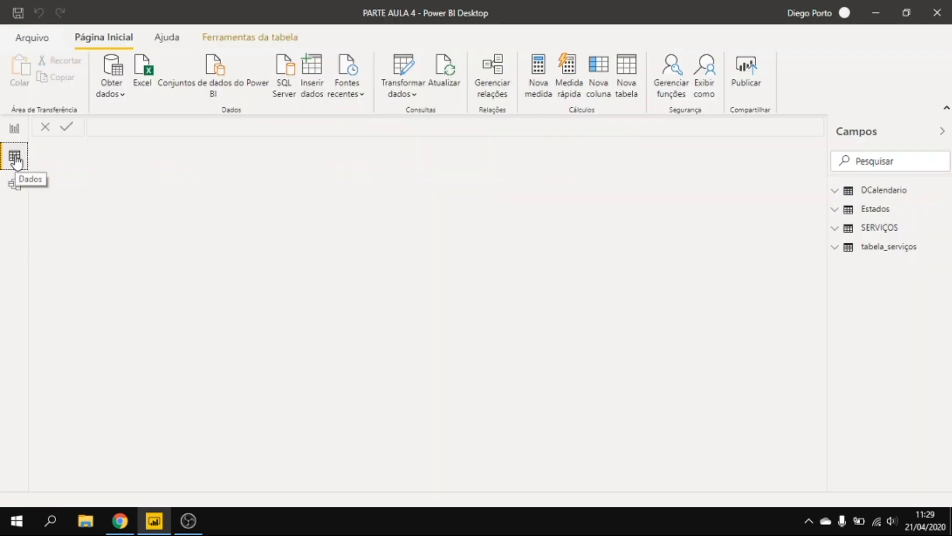
click(892, 192)
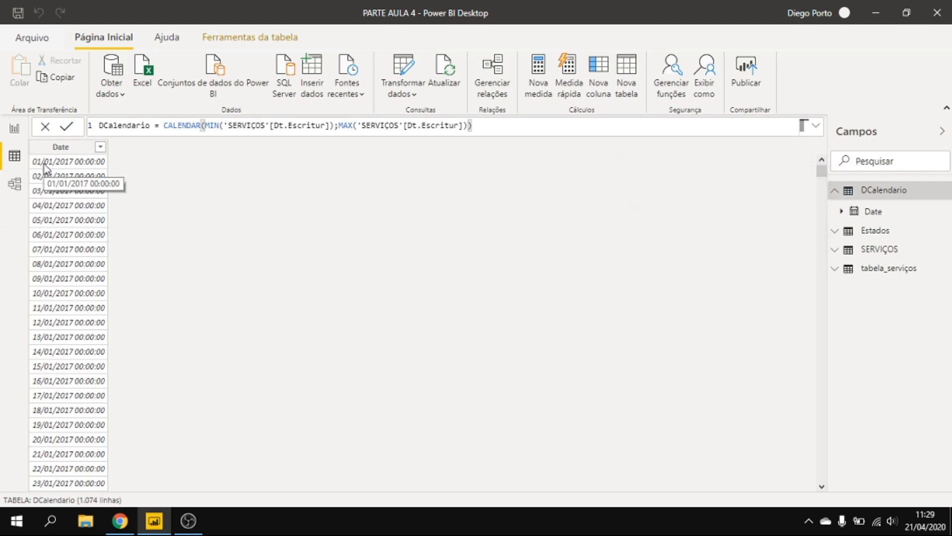
scroll(94, 208, down, 15)
scroll(112, 269, down, 20)
scroll(99, 269, down, 20)
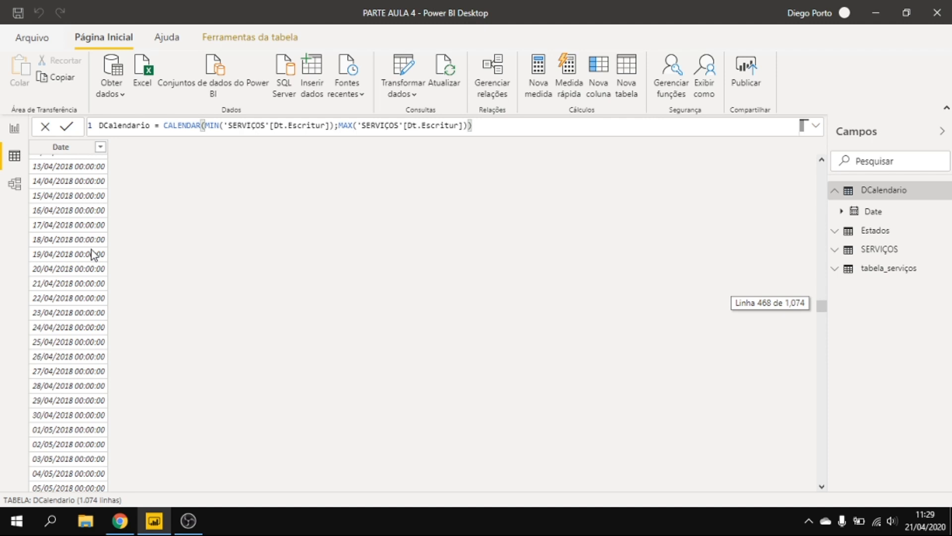
scroll(87, 242, up, 20)
scroll(87, 241, up, 20)
scroll(88, 239, up, 20)
scroll(87, 237, up, 20)
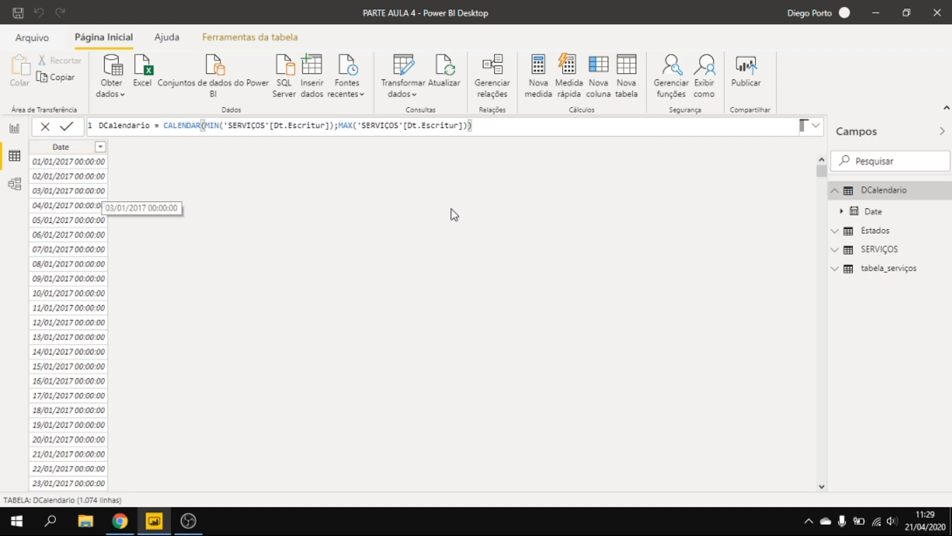
click(842, 212)
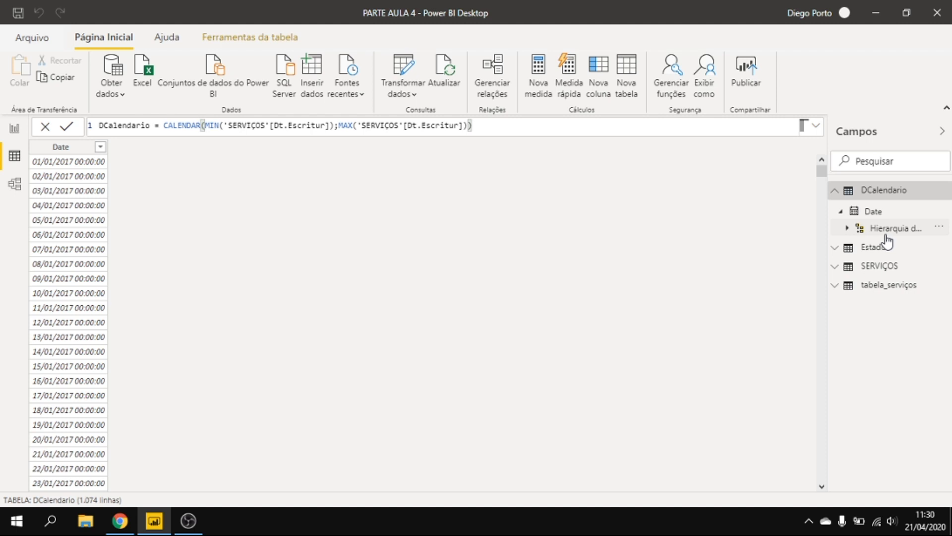
click(847, 229)
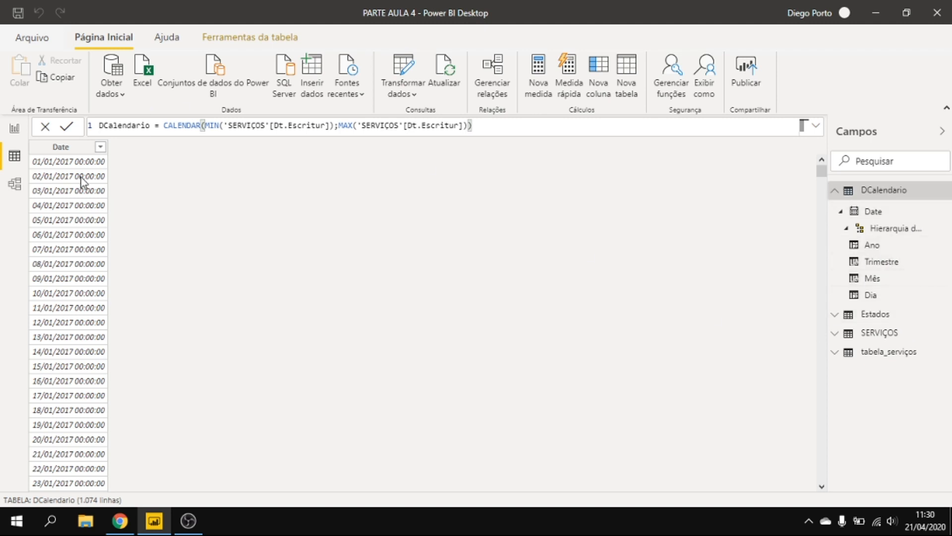
Add a new calculated column to the DCalendario table and begin its formula with the name Mês.
click(89, 158)
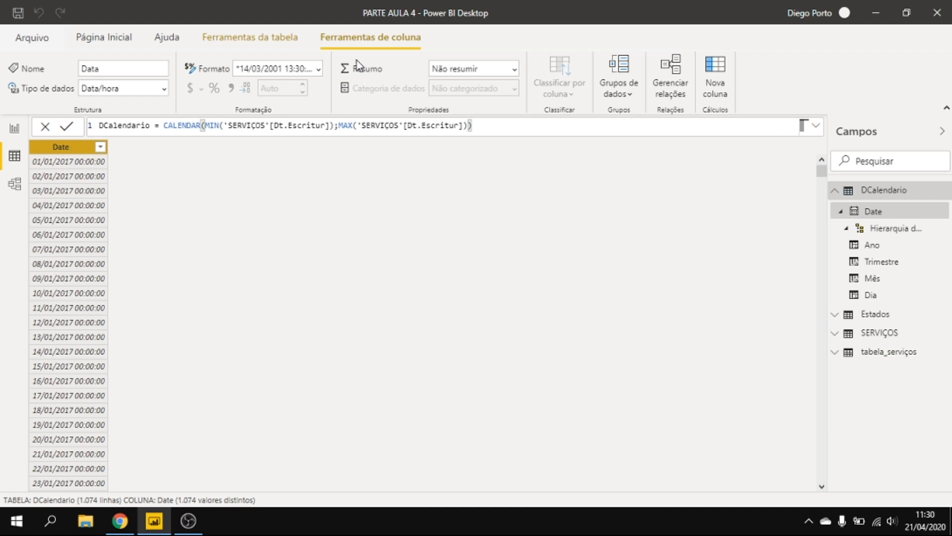
click(293, 35)
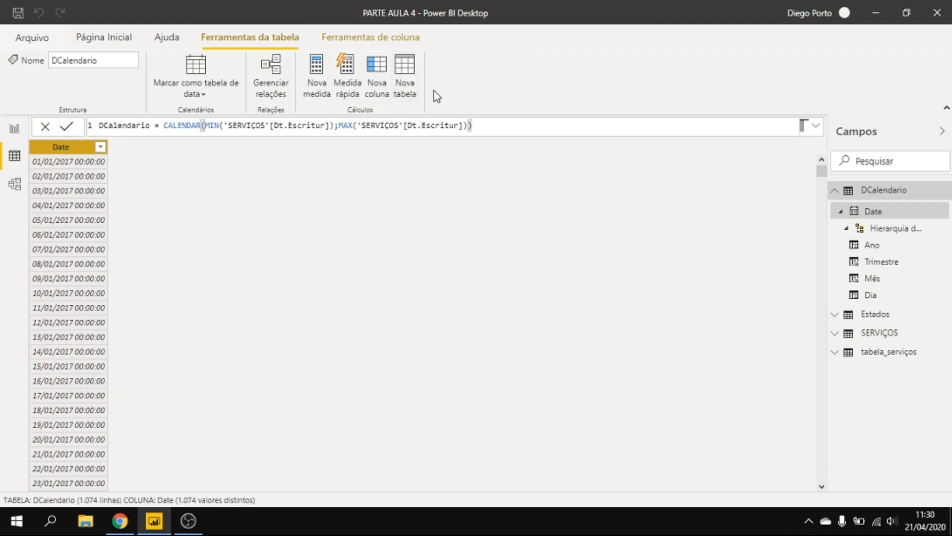
click(380, 68)
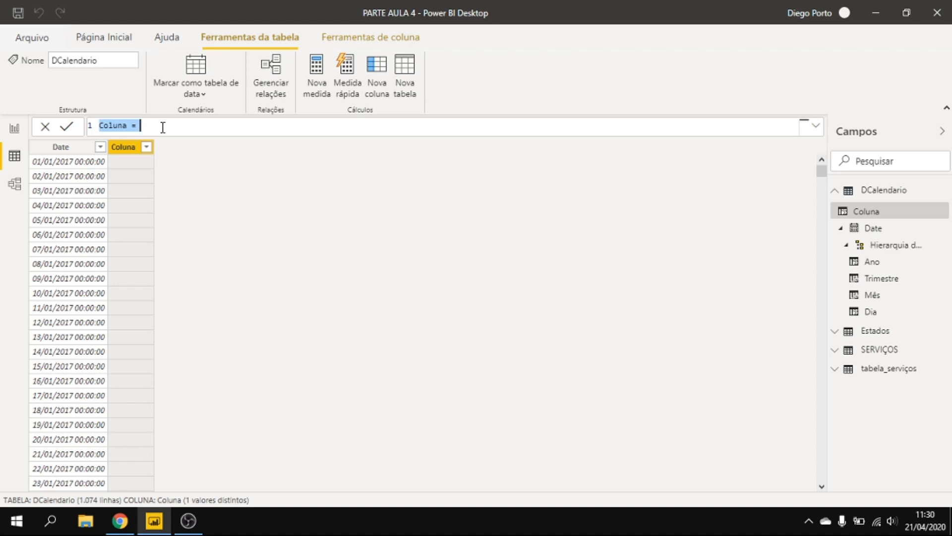
text(Mês = )
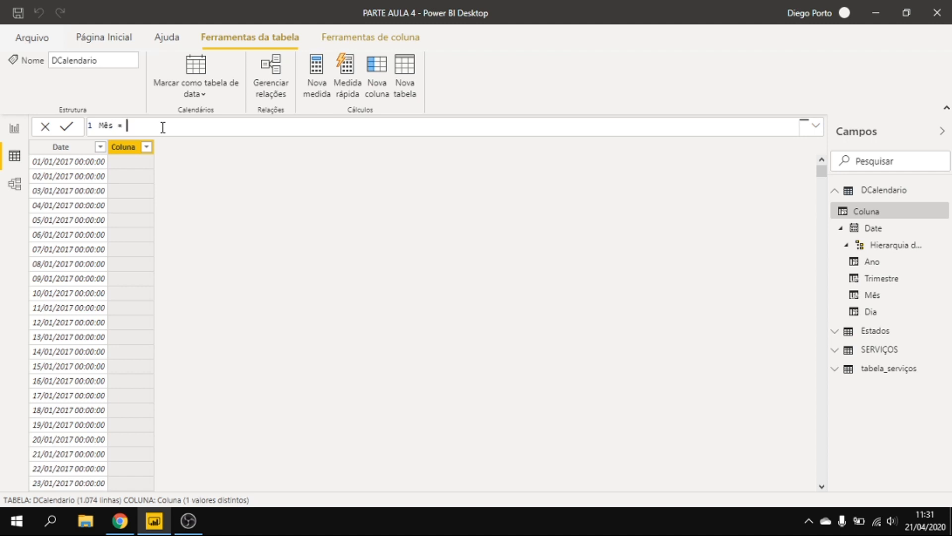
Insert a reference to DCalendario[Date] in the Mês column formula.
text(date)
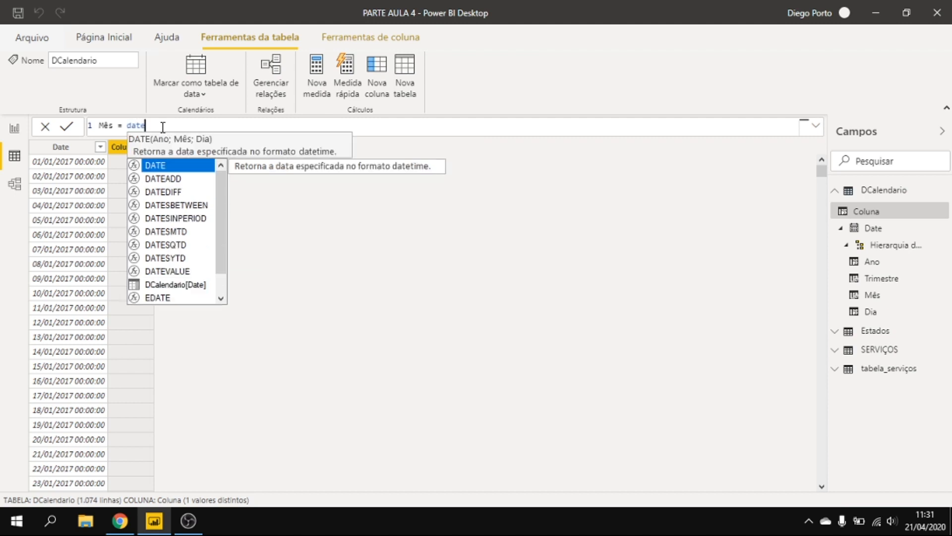
key(Down)
key(Down)
key(Down)
key(Down)
key(Down)
key(Down)
key(Down)
key(Down)
key(Down)
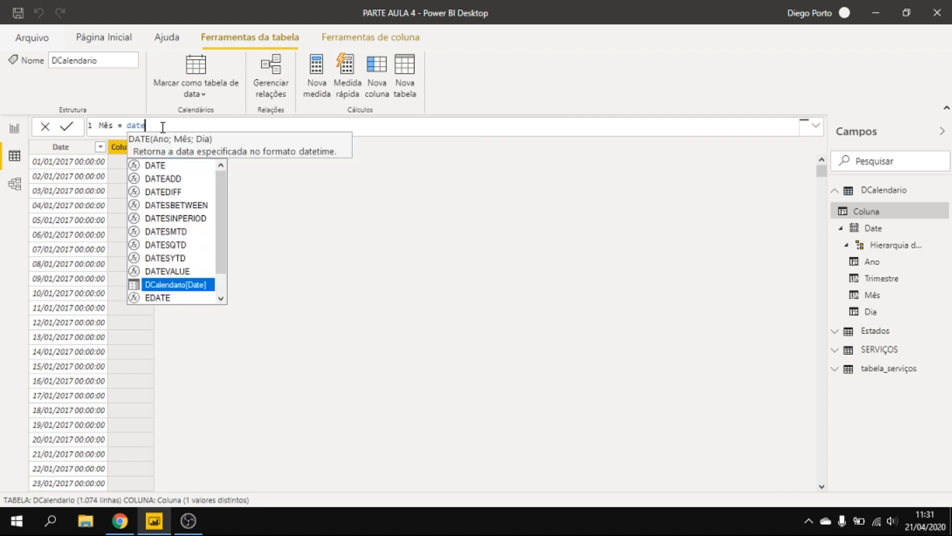
key(Tab)
Append .[MonthNo] to the date reference, commit the Mês column formula and check the month numbers against the dates.
text(.)
key(Down)
key(Down)
key(Down)
key(Down)
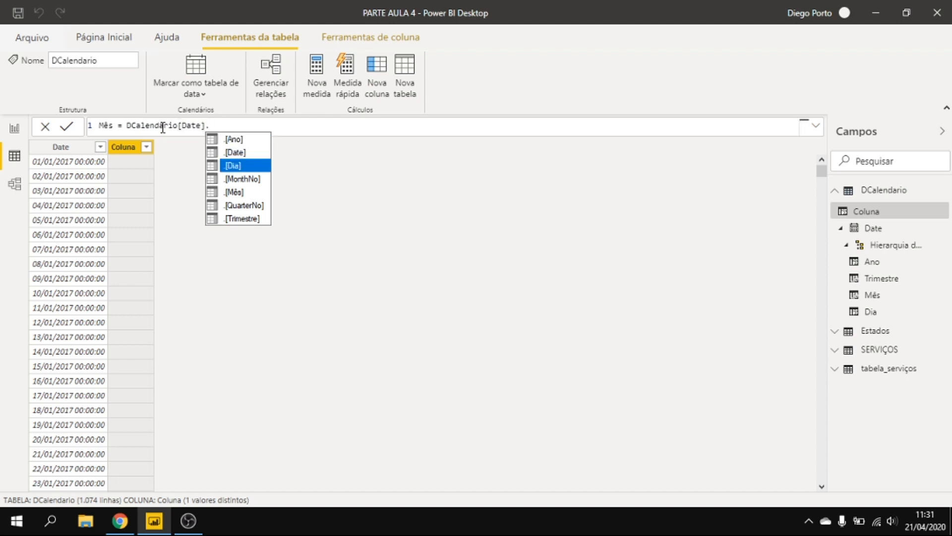
key(Up)
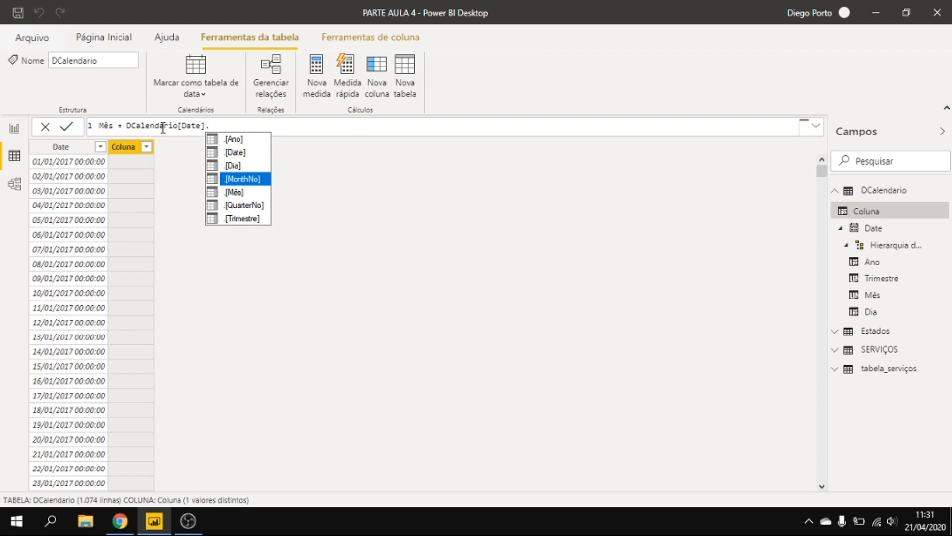
key(Tab)
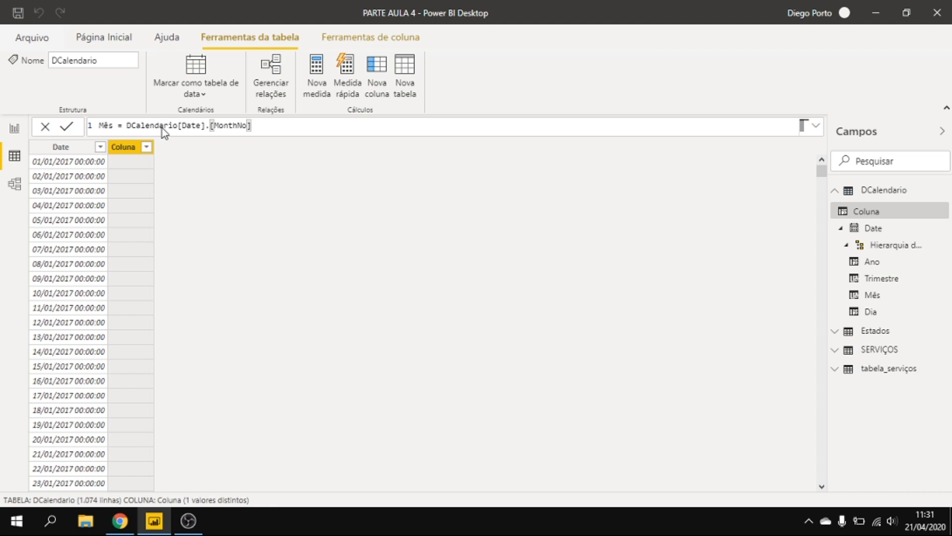
key(Return)
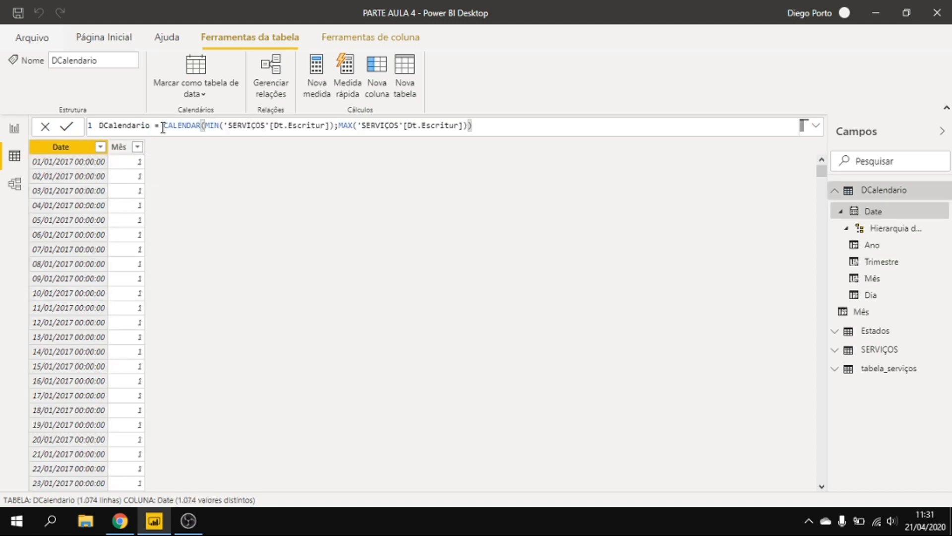
scroll(103, 239, down, 13)
scroll(102, 239, down, 6)
scroll(123, 383, up, 19)
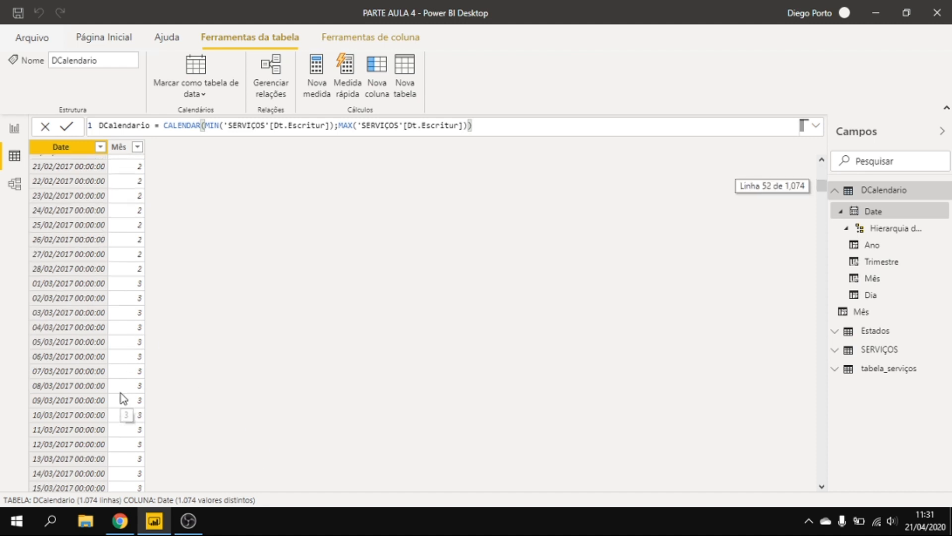